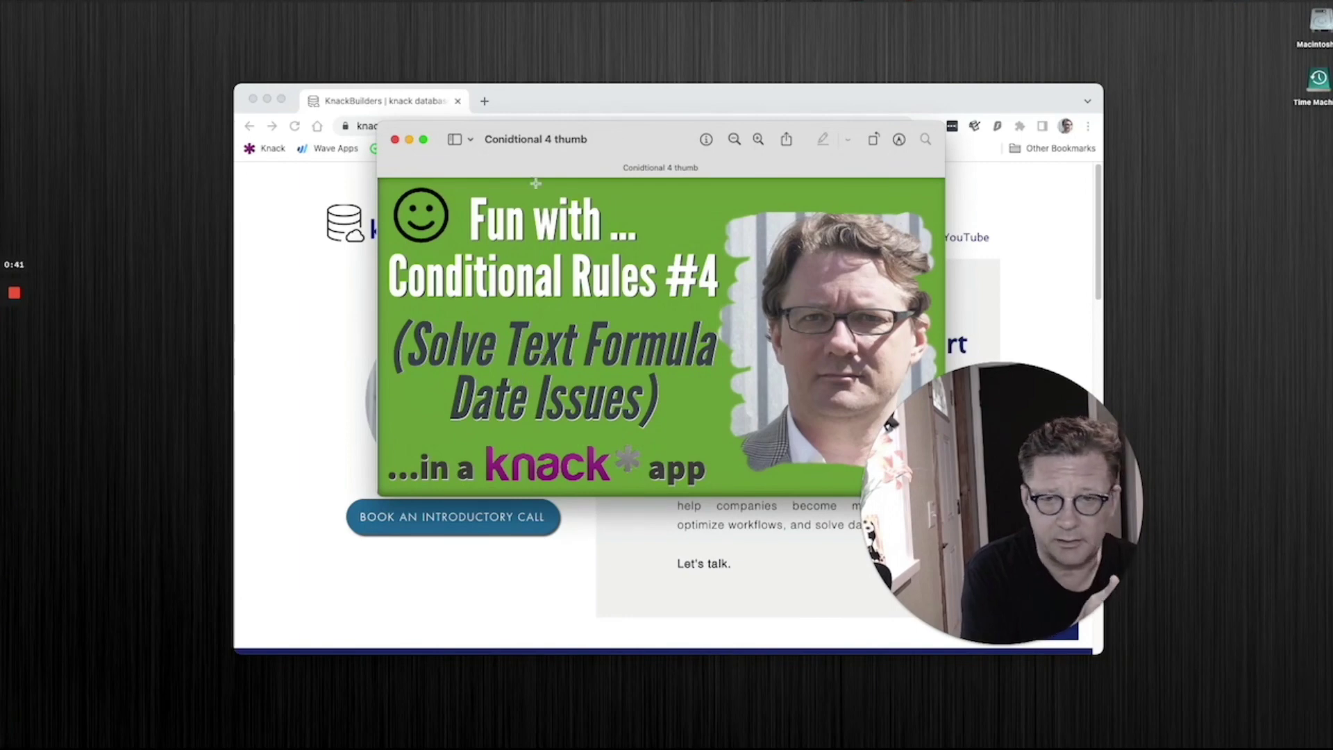
# Clear the thumbnail preview and website windows off the desktop and bring up the waterwingsswim Knack builder
pyautogui.moveTo(617, 139); pyautogui.dragTo(711, 151)
pyautogui.click(402, 104)
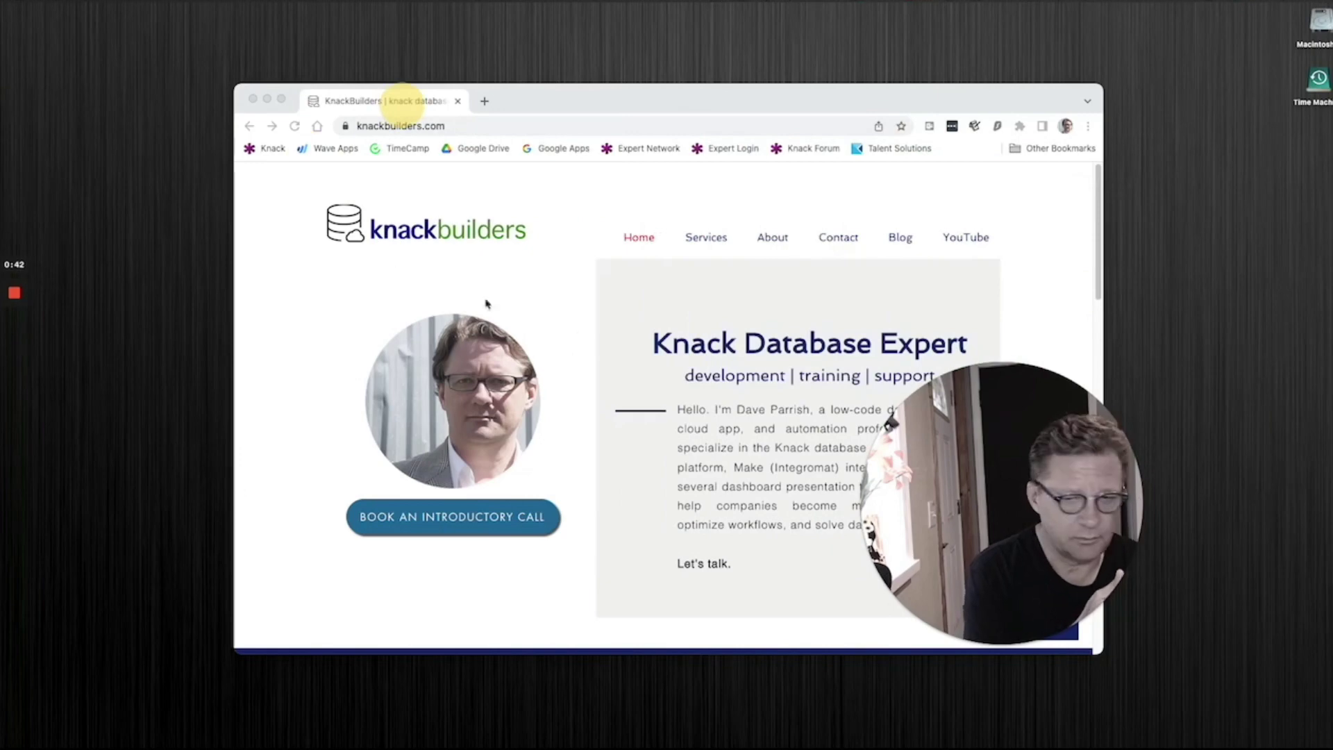
pyautogui.click(252, 99)
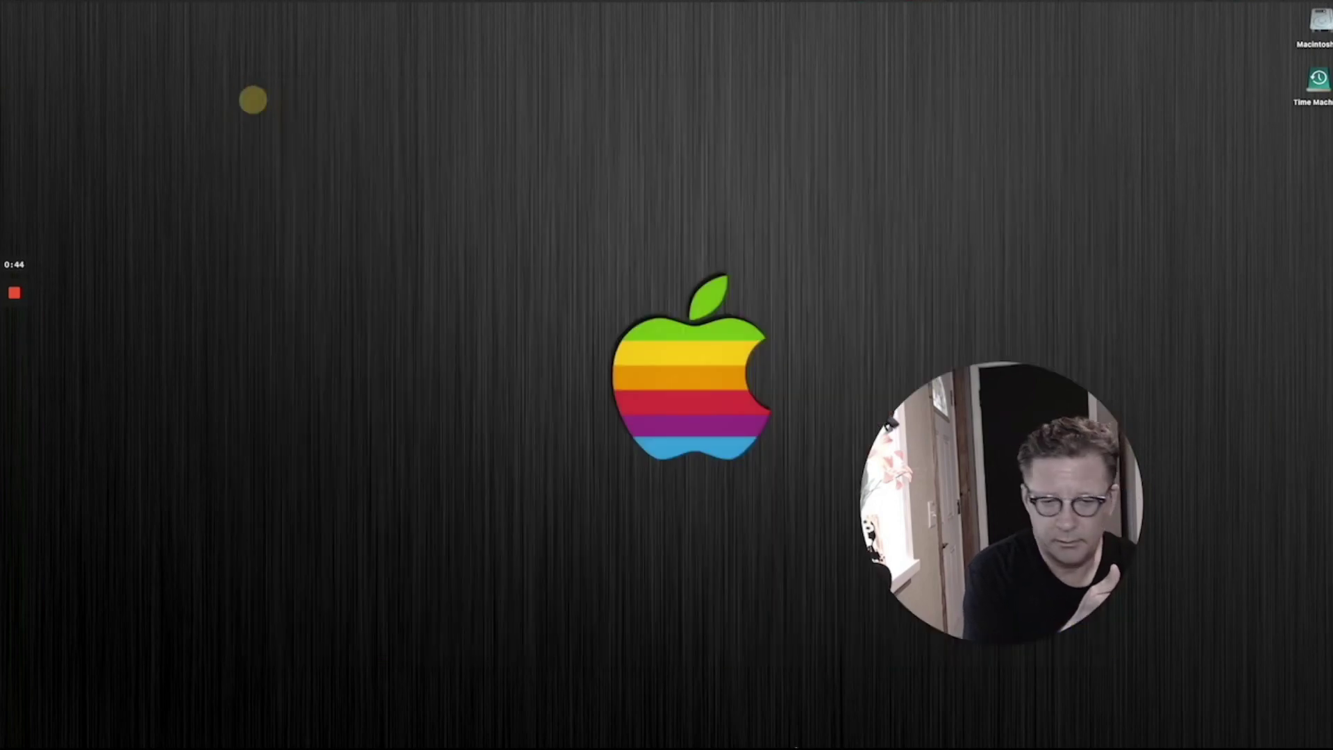
pyautogui.moveTo(798, 729)
pyautogui.click(1216, 712)
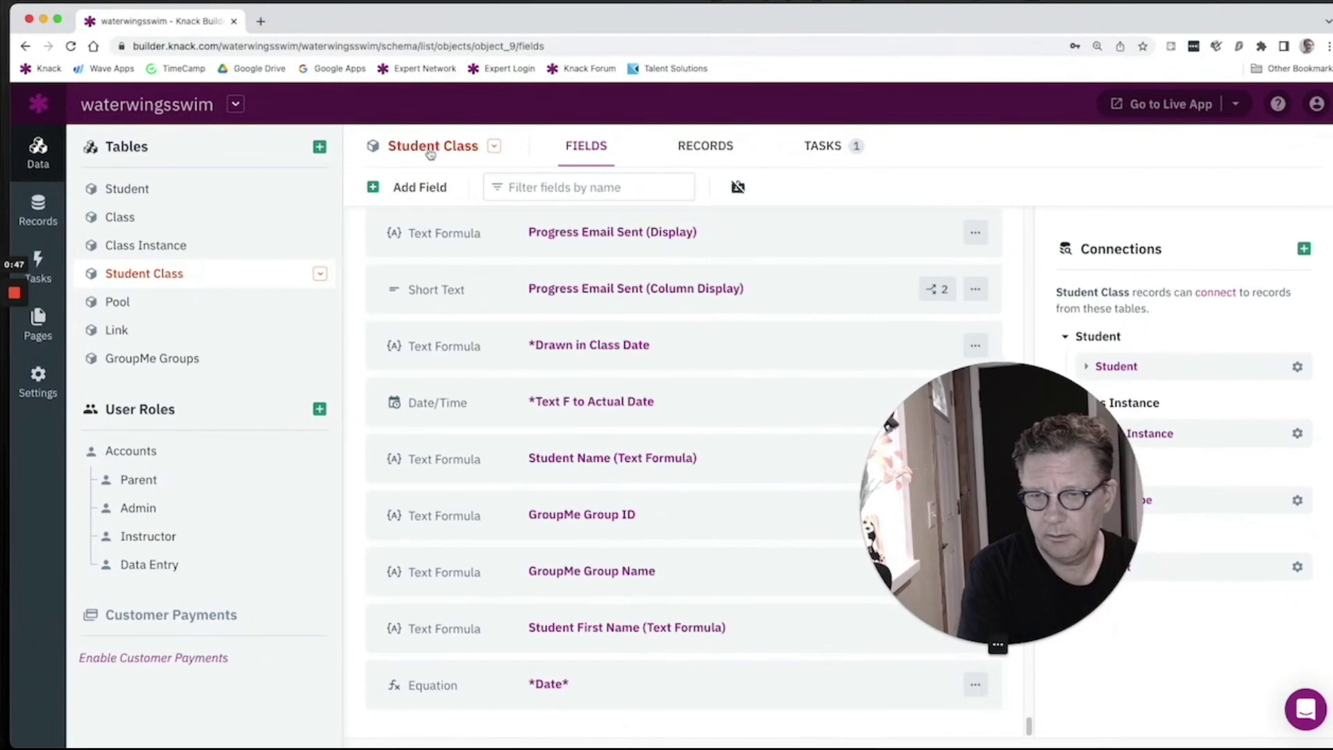
# Examine the filter operators offered for the *Drawn in Class Date field in the Student Class records, and discard the filter
pyautogui.click(705, 147)
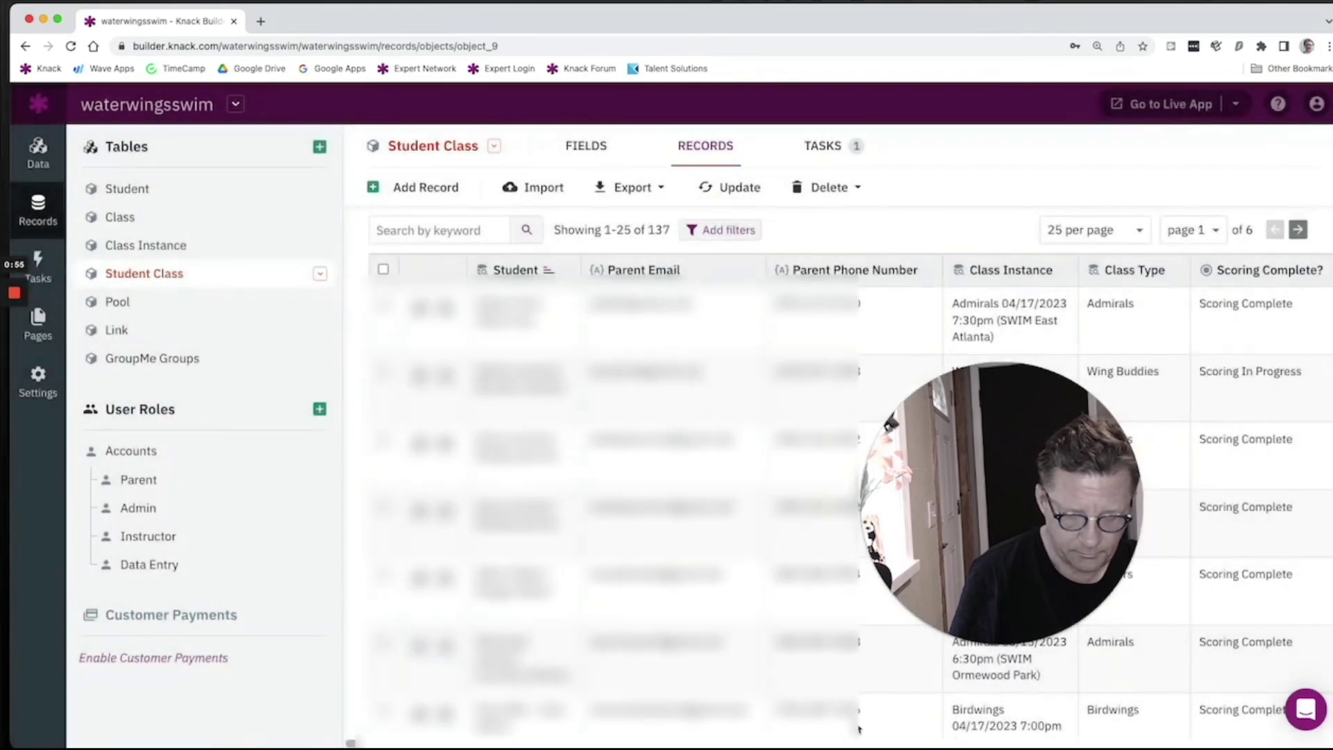
pyautogui.click(691, 232)
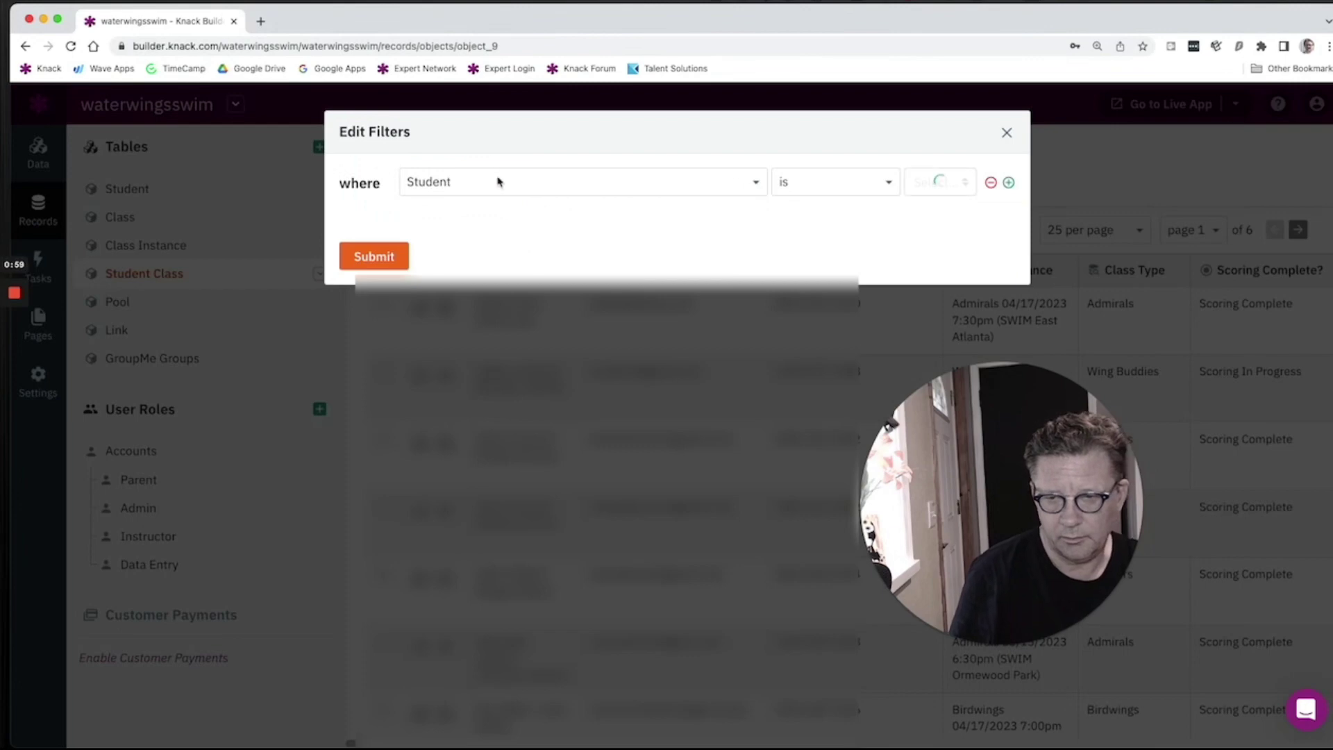
pyautogui.click(498, 182)
pyautogui.scroll(-5, 625, 425)
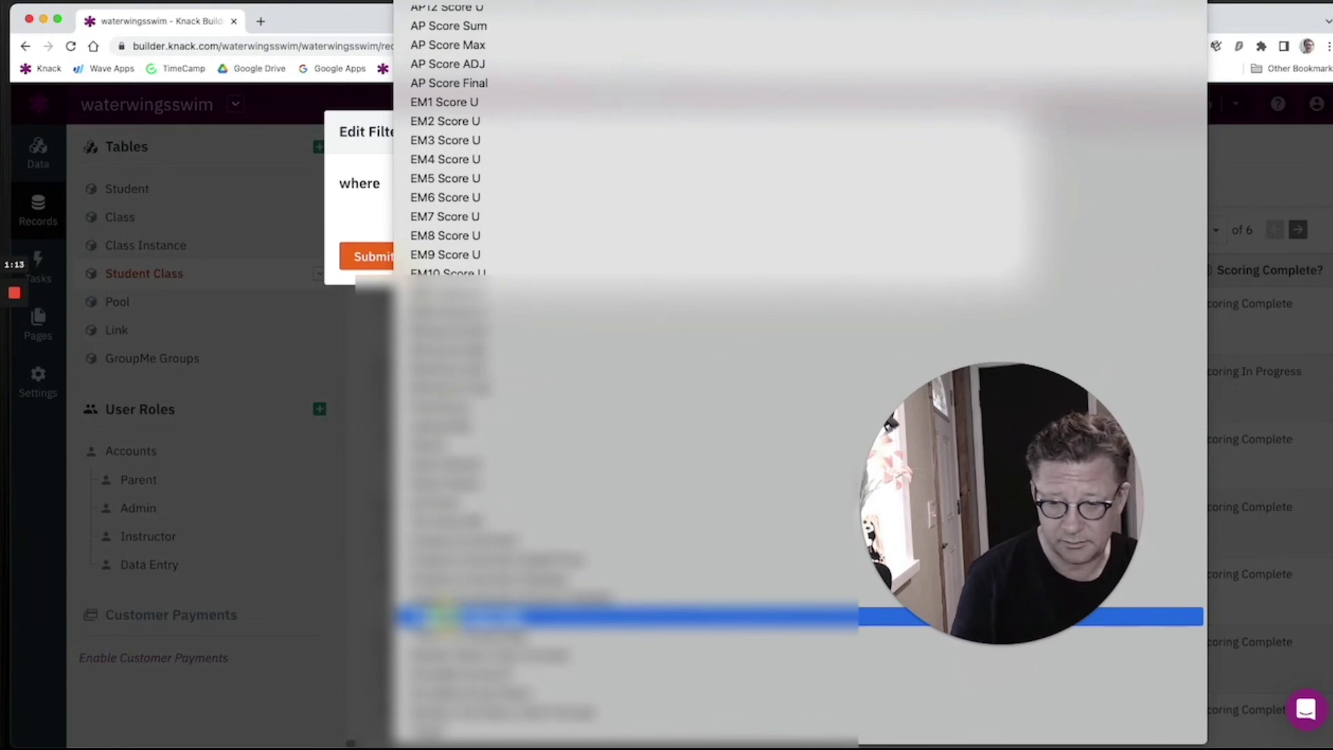
pyautogui.click(445, 616)
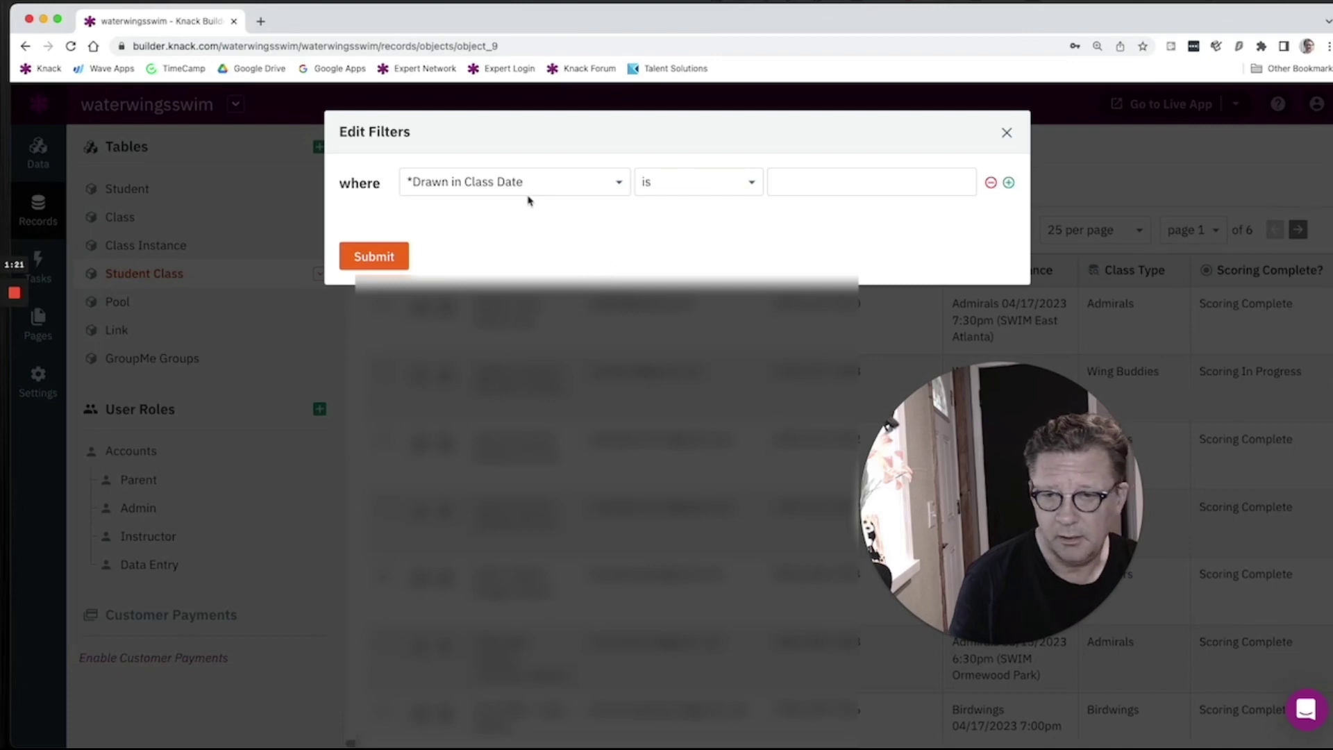
pyautogui.click(676, 186)
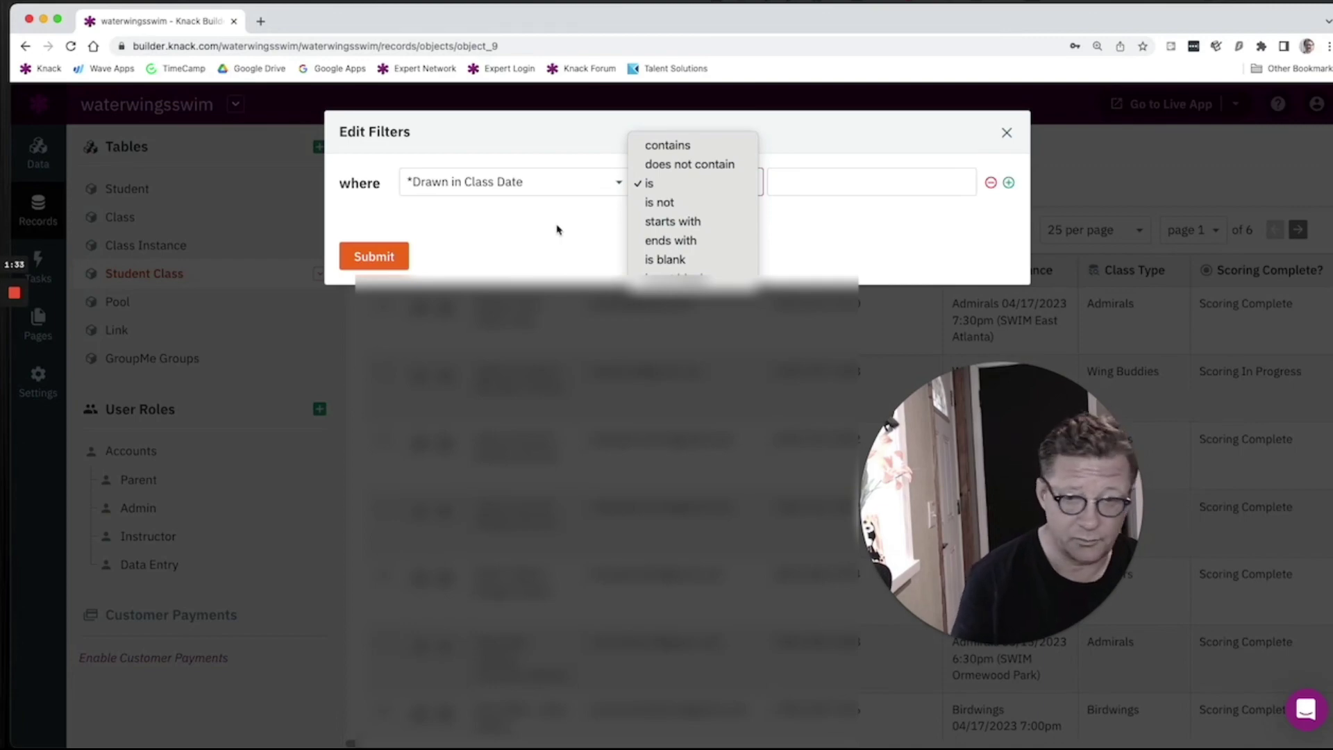
pyautogui.click(1005, 134)
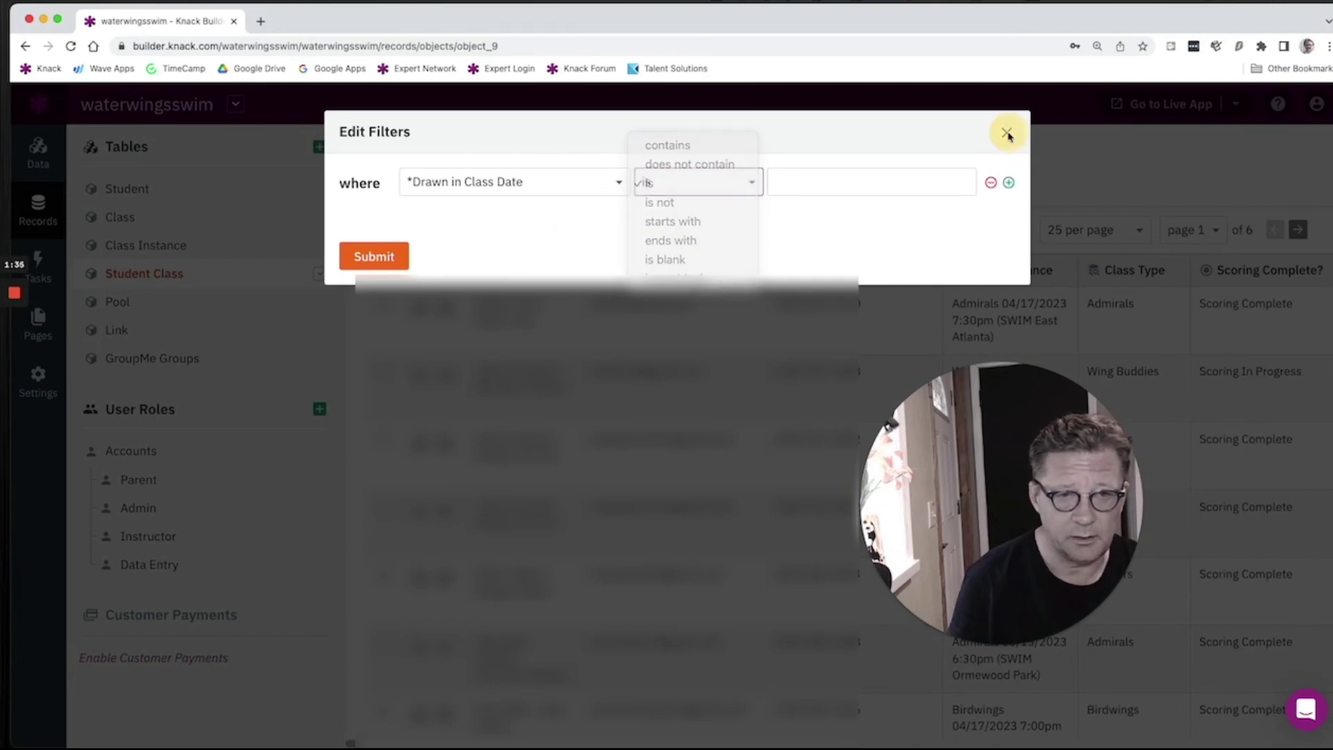
pyautogui.click(1006, 133)
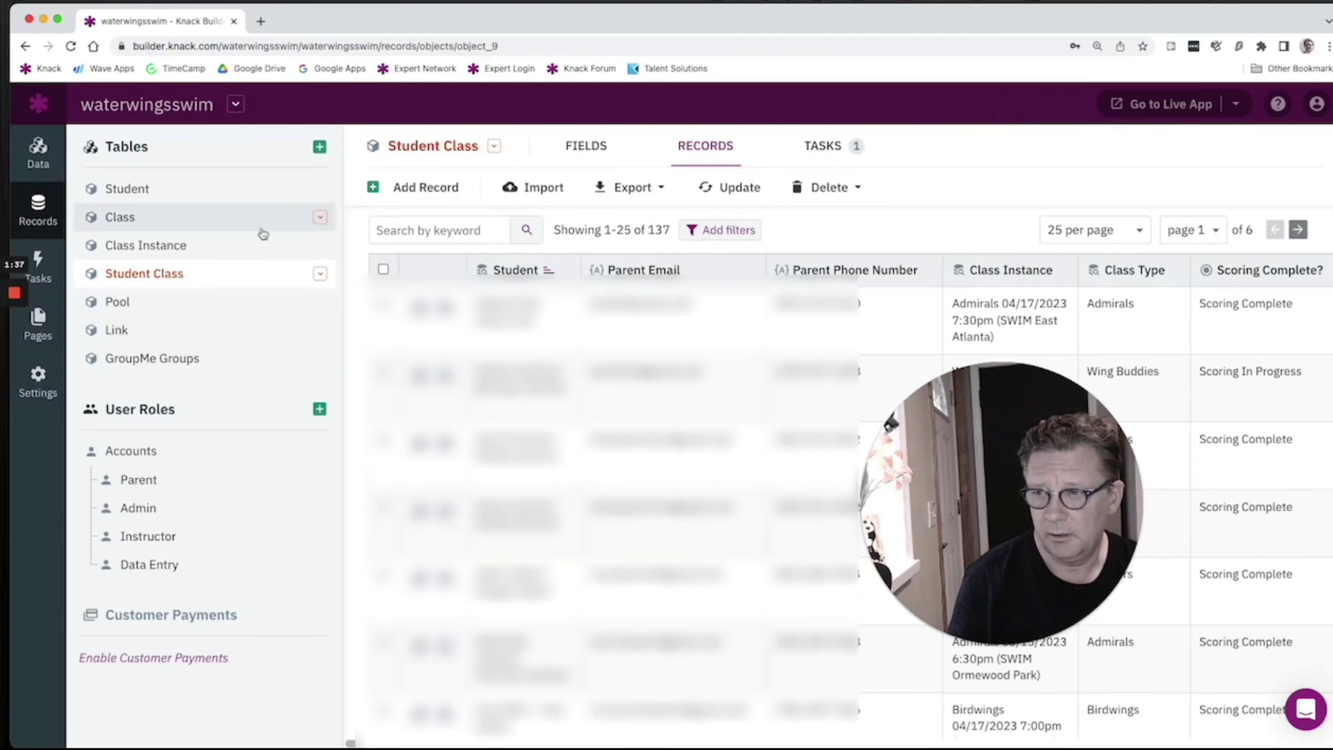
pyautogui.click(15, 294)
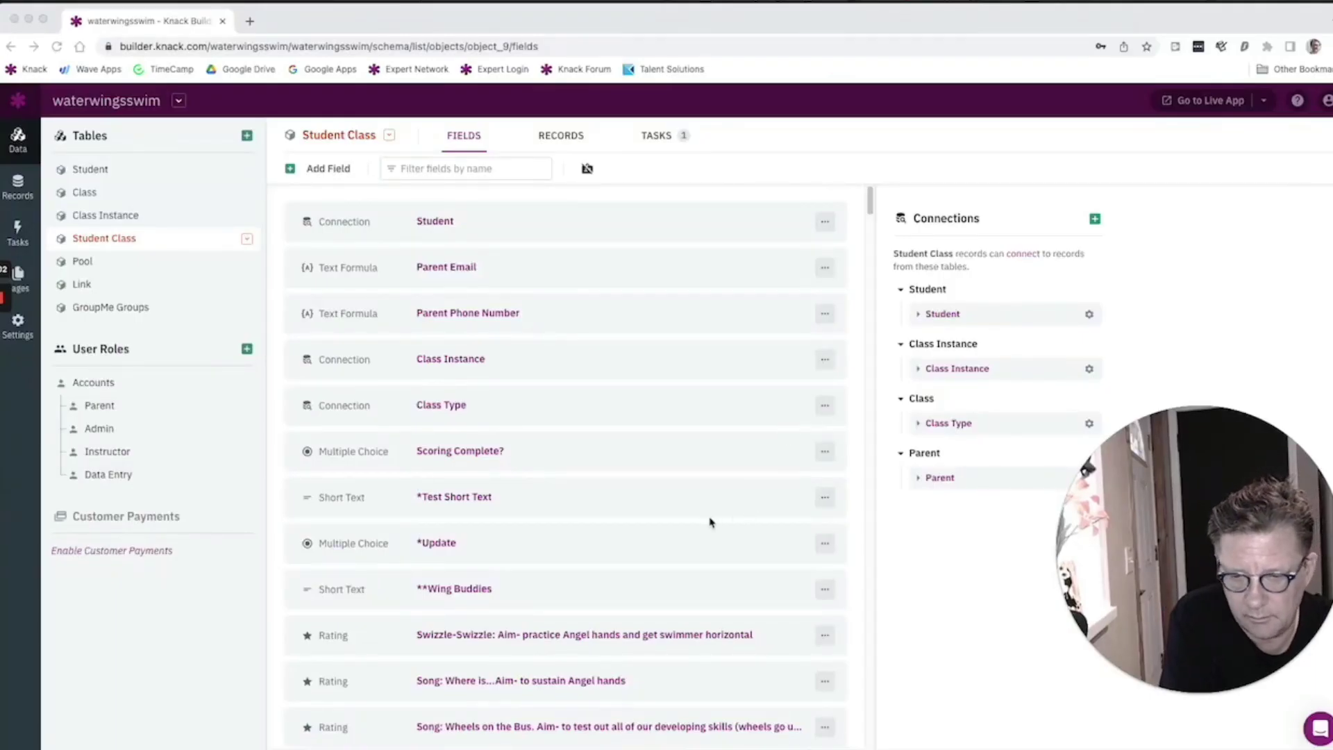
# Review the conditional rule of the *Text F to Actual Date field in Student Class, including its value type and source field options
pyautogui.scroll(-20, 710, 522)
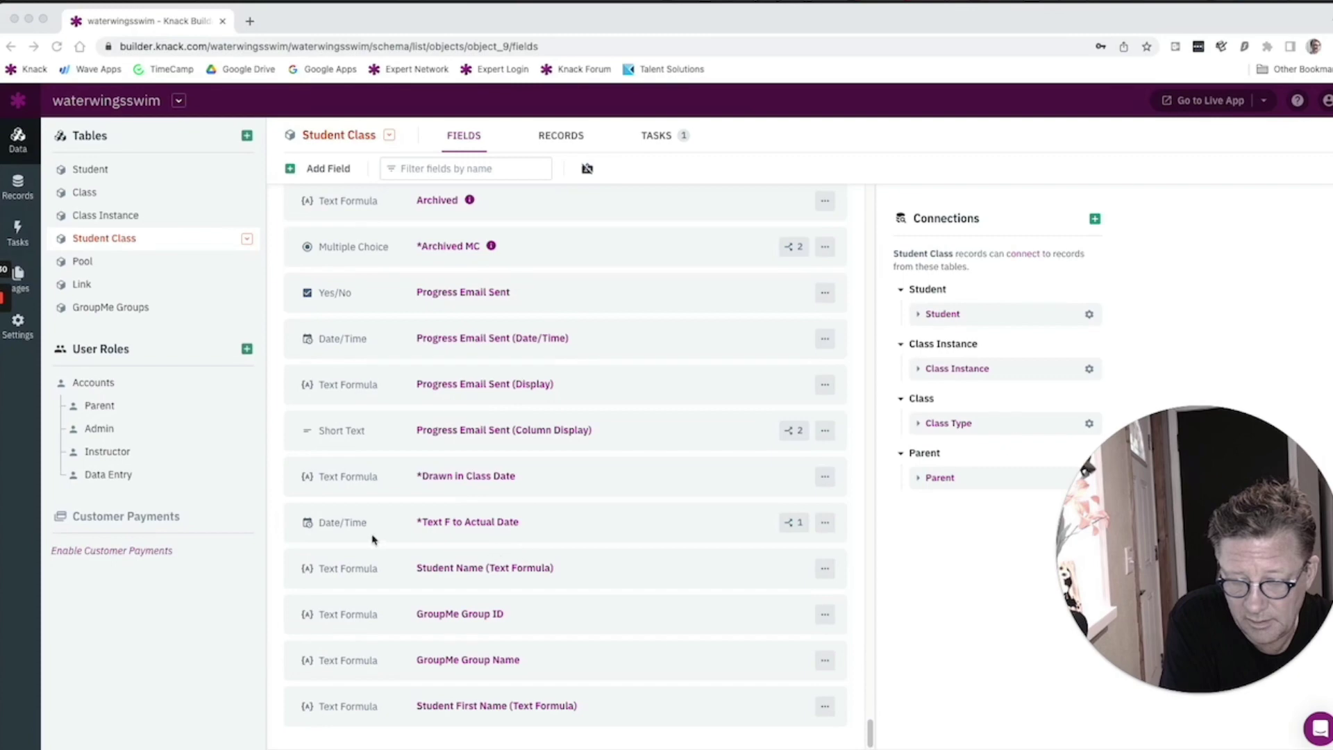
pyautogui.click(578, 526)
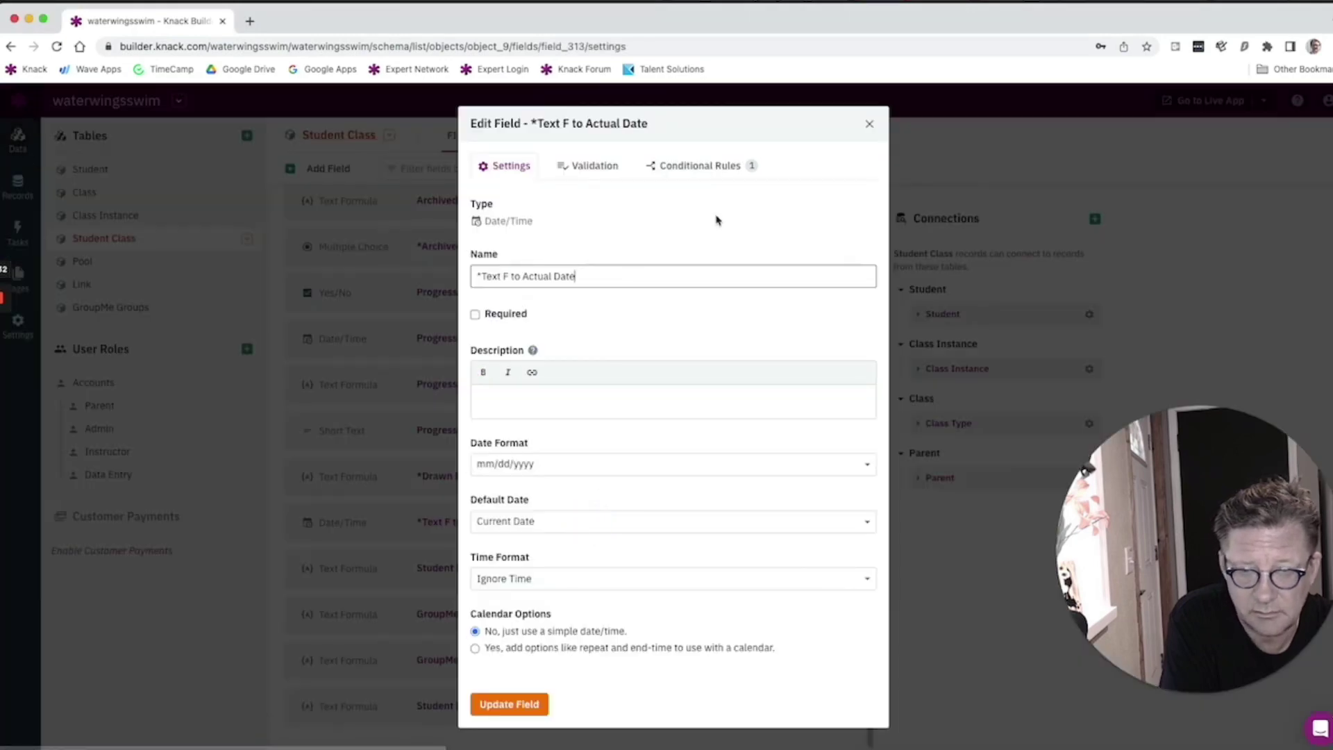
pyautogui.click(700, 165)
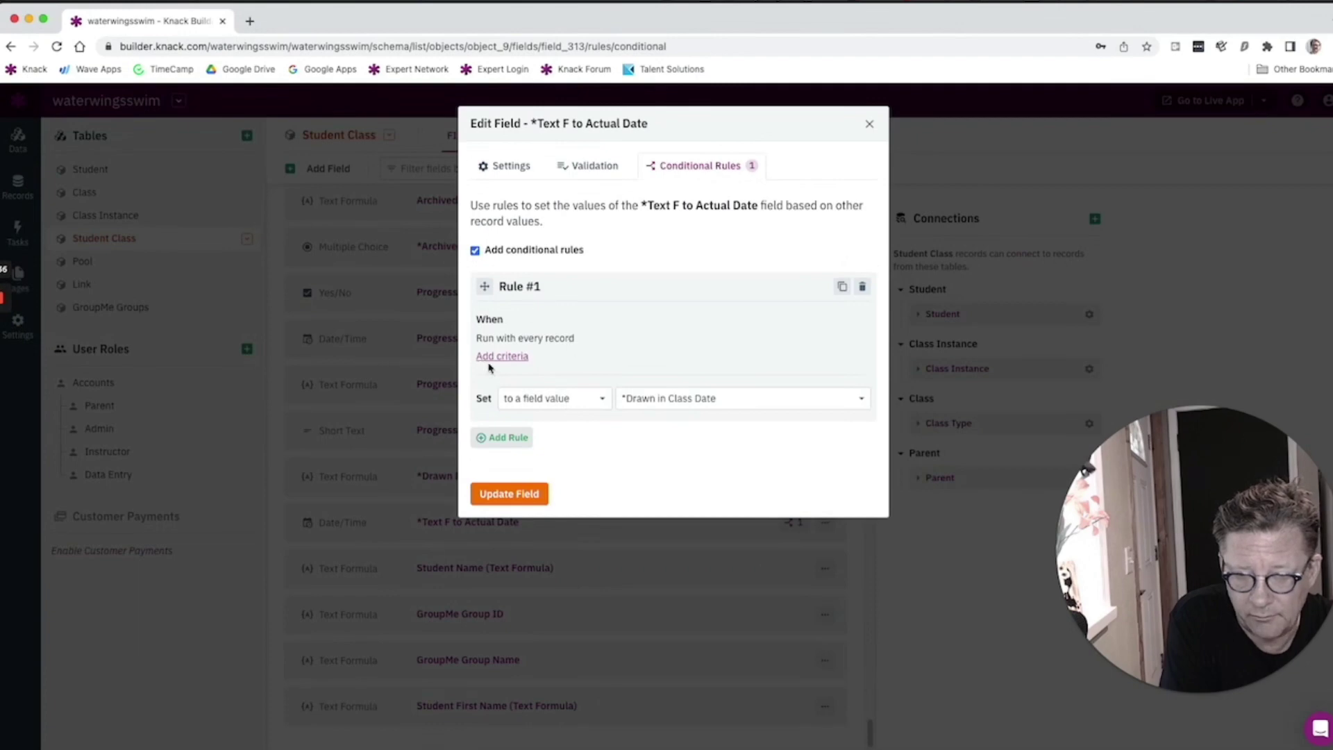
pyautogui.click(534, 406)
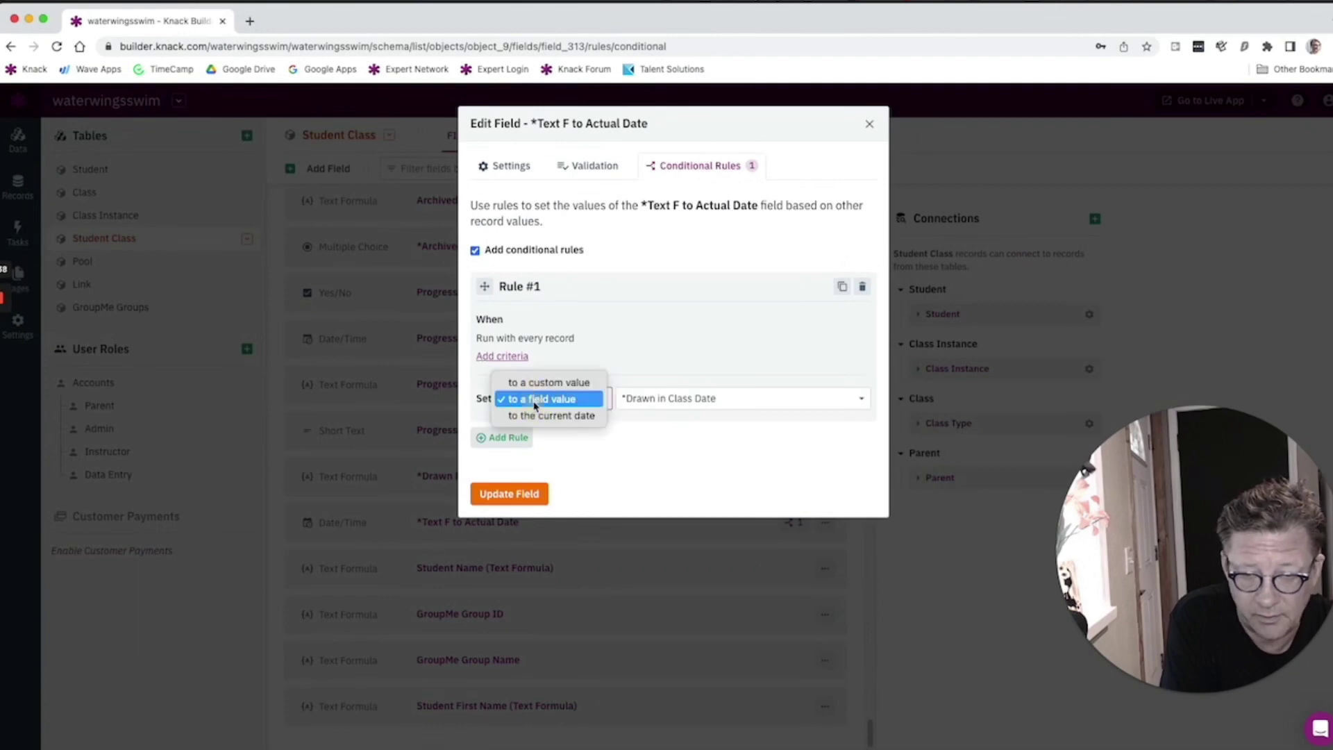
pyautogui.click(532, 400)
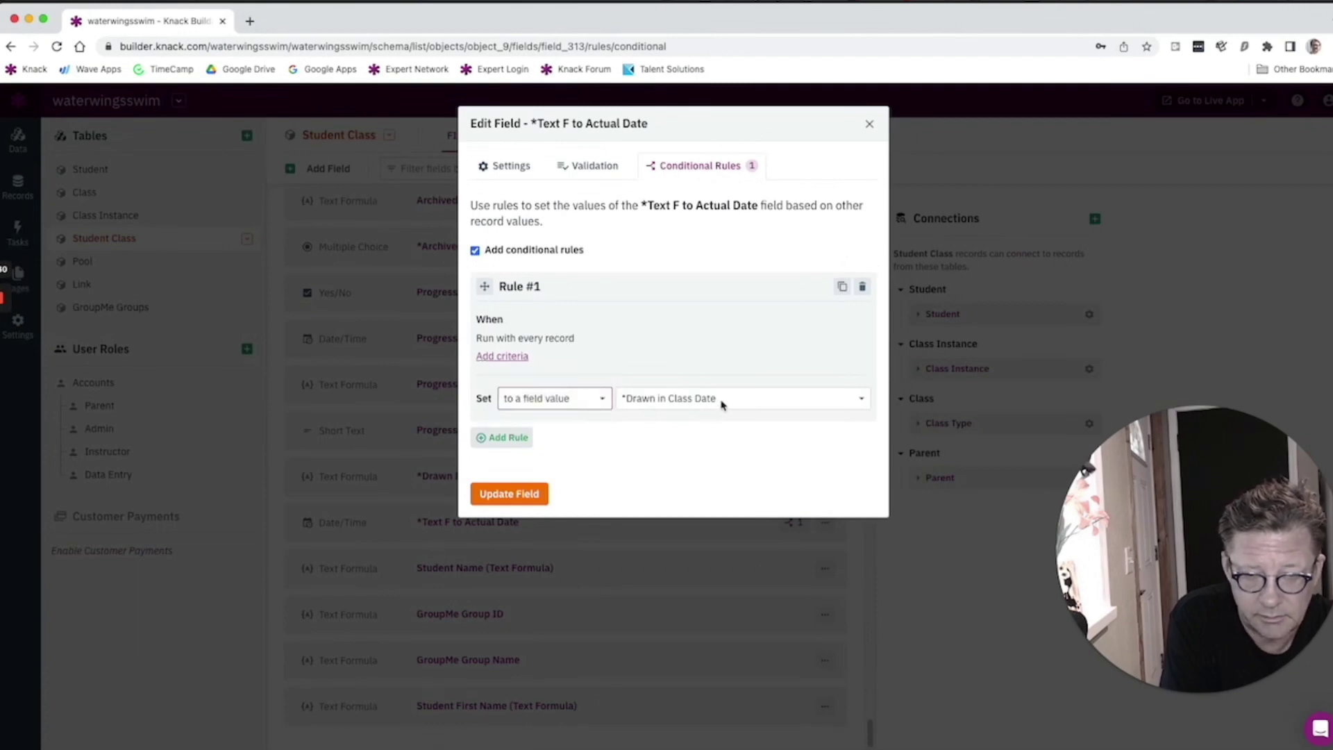
pyautogui.click(722, 405)
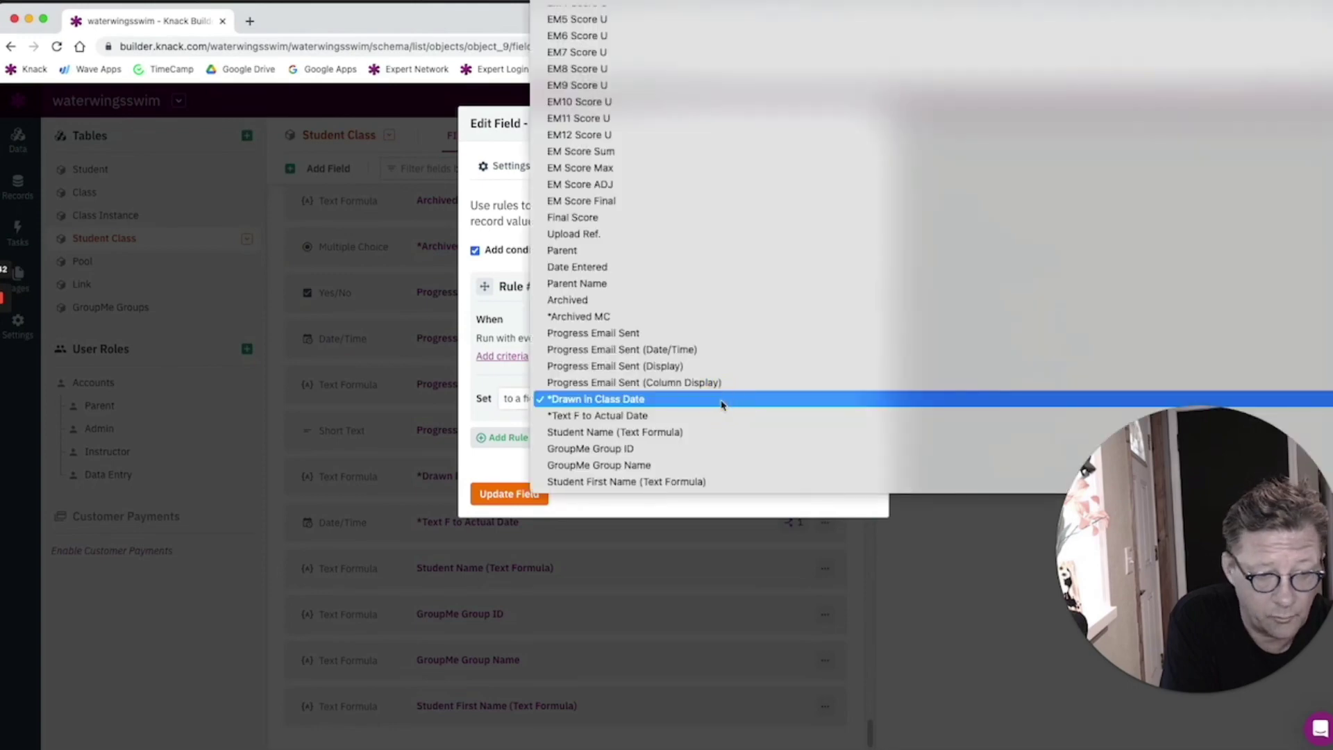
pyautogui.click(721, 402)
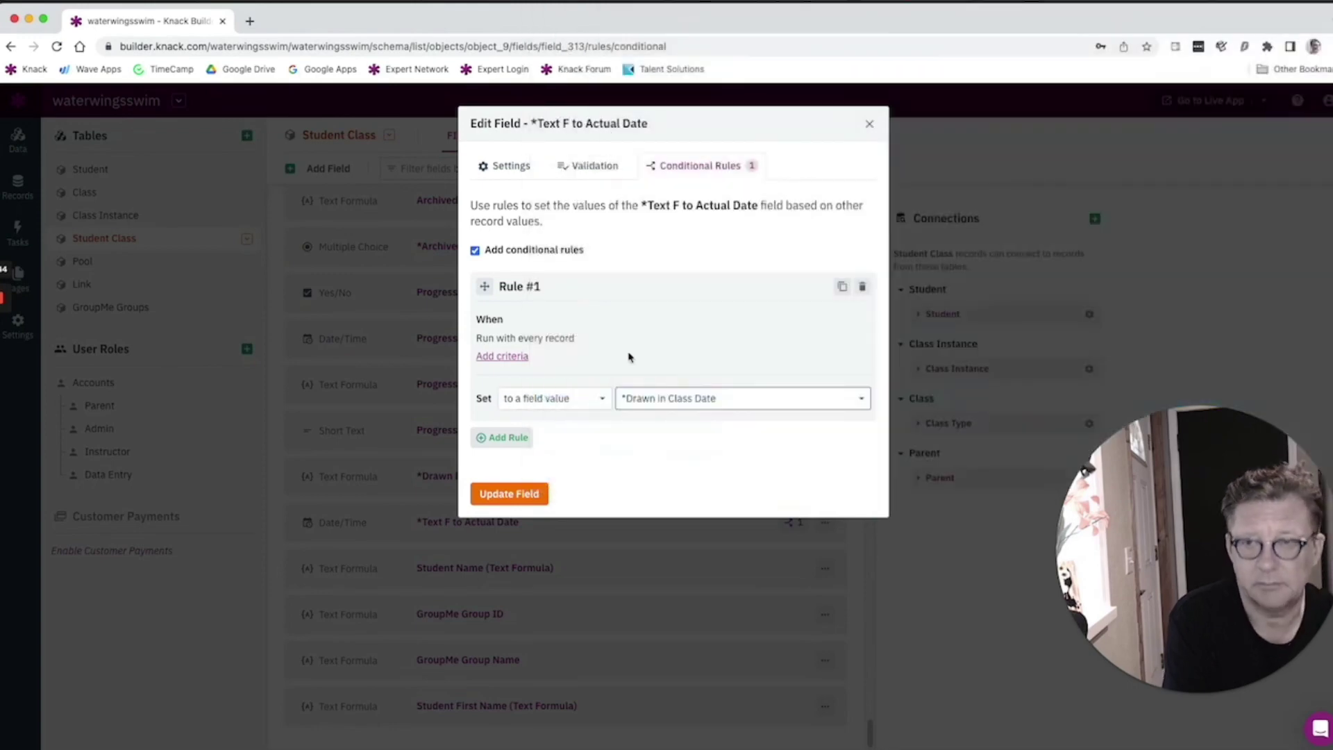
pyautogui.click(869, 125)
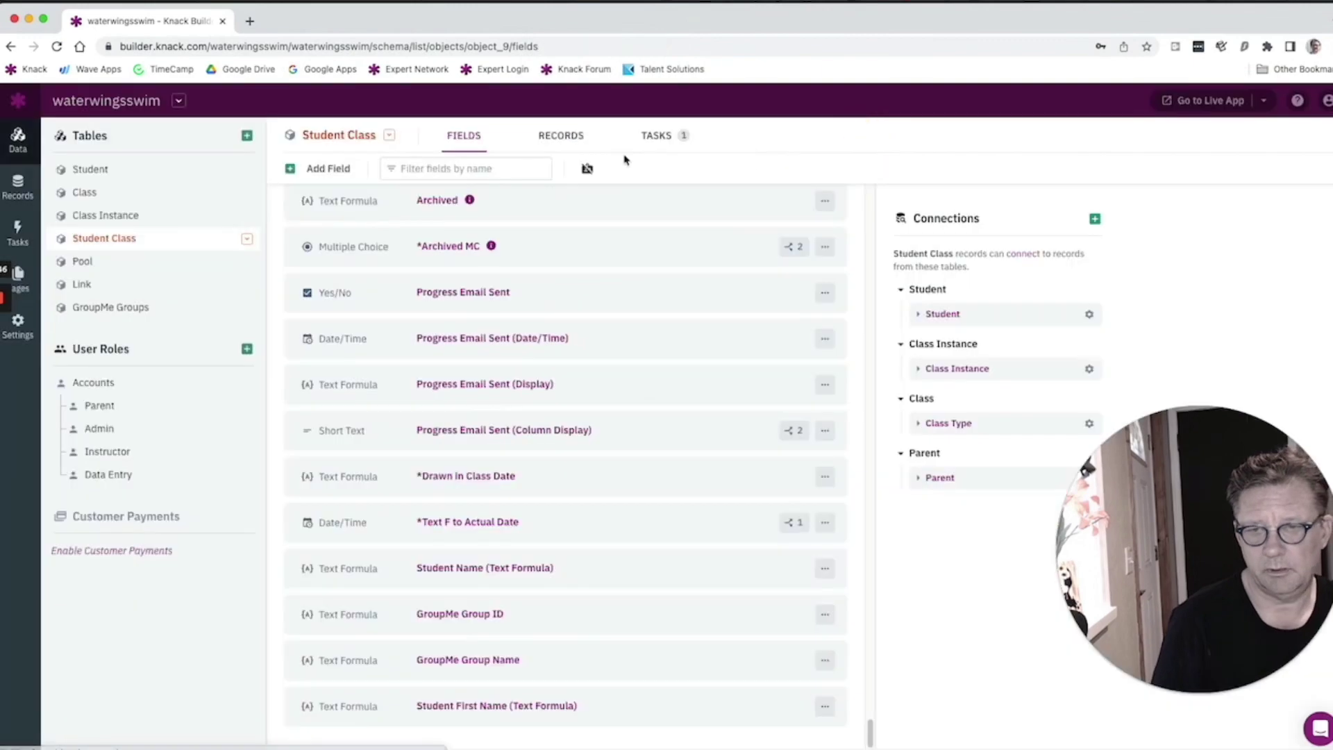
# Examine the filter operators offered for the *Text F to Actual Date field in the Student Class records, and discard the filter
pyautogui.click(563, 136)
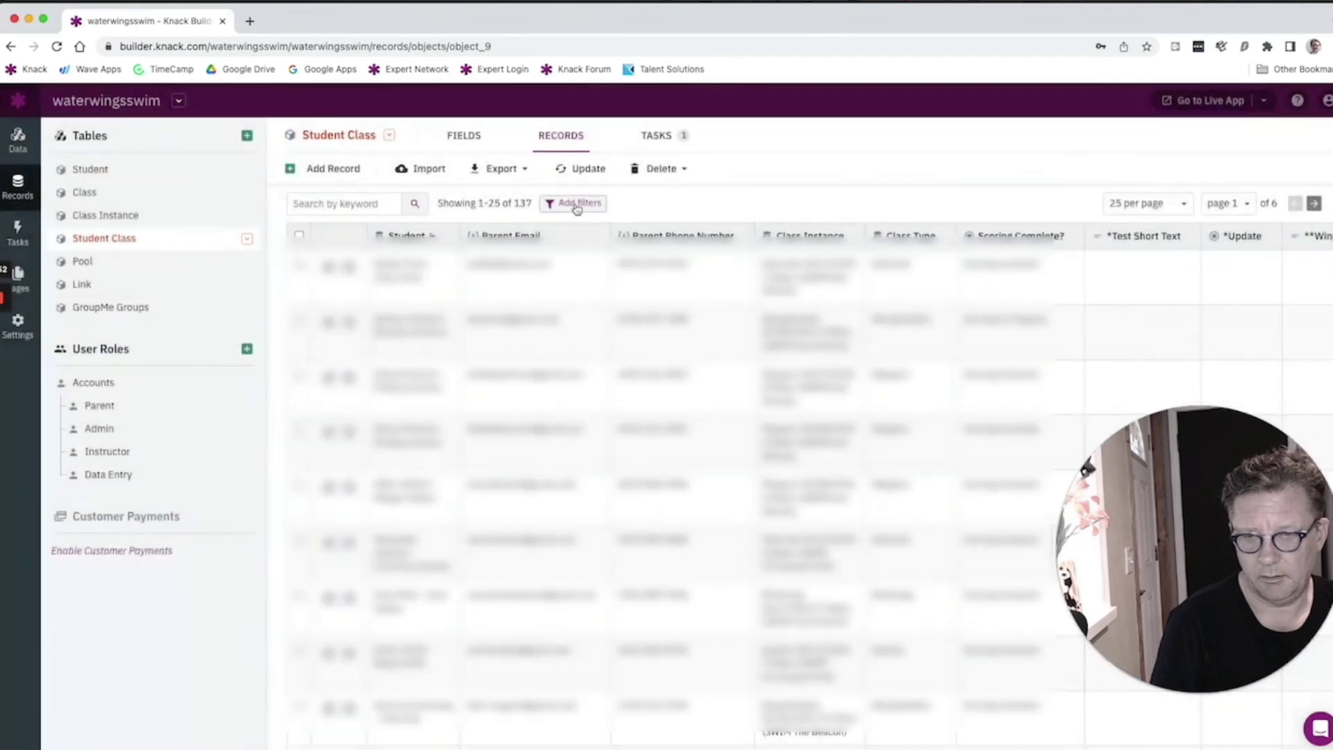
pyautogui.click(576, 207)
pyautogui.click(584, 176)
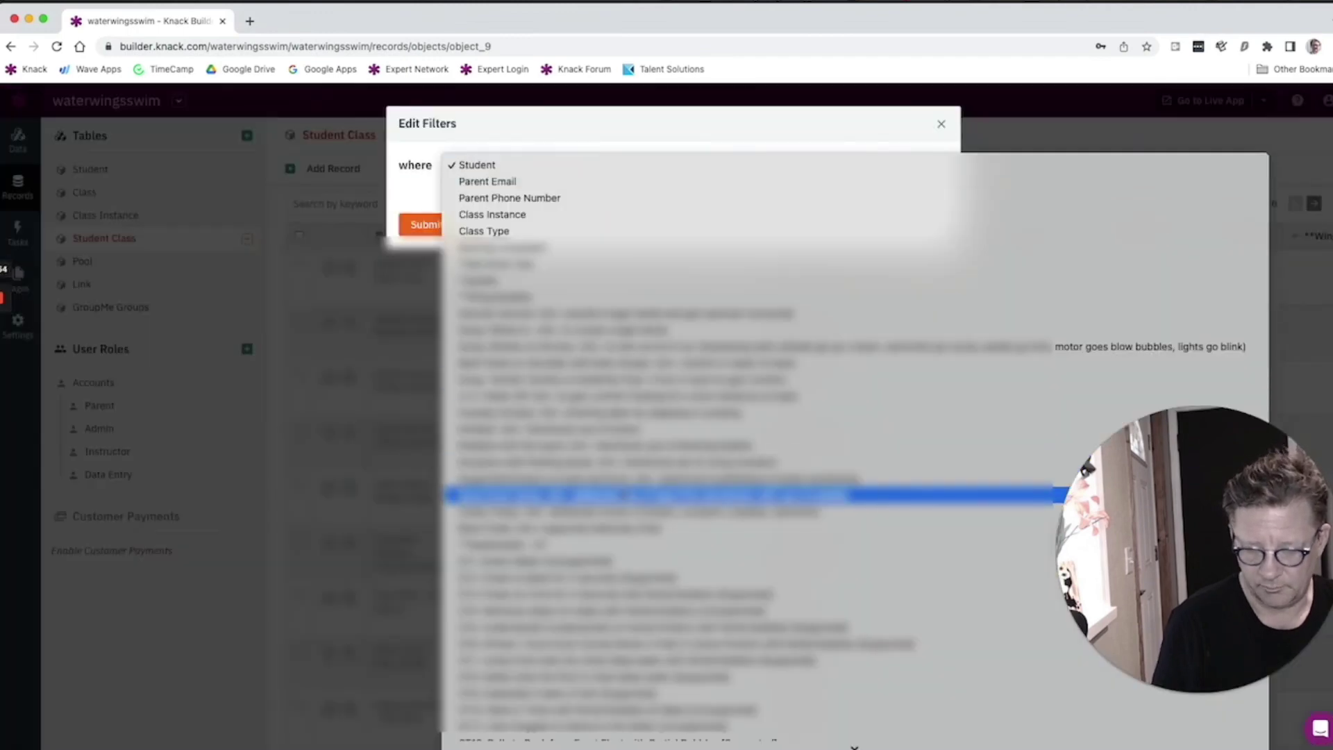
pyautogui.scroll(-5, 694, 489)
pyautogui.scroll(-5, 625, 489)
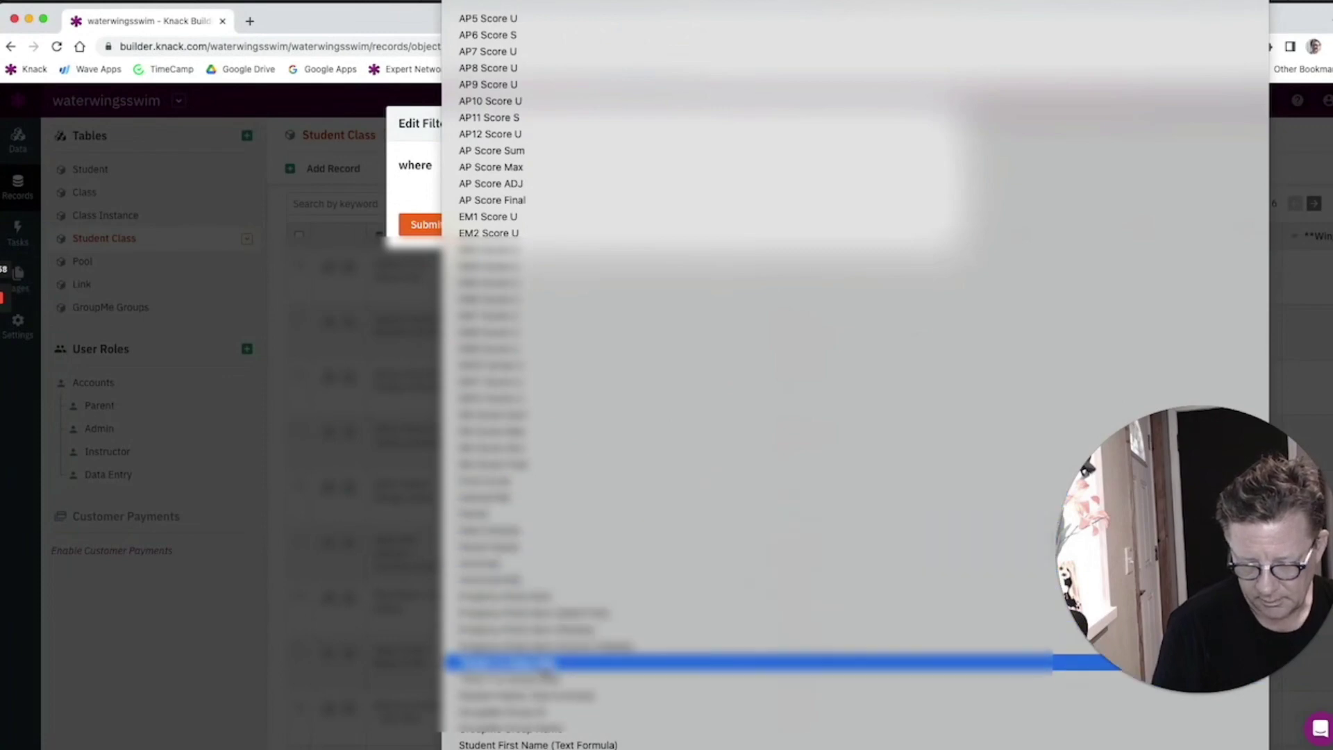
pyautogui.click(551, 678)
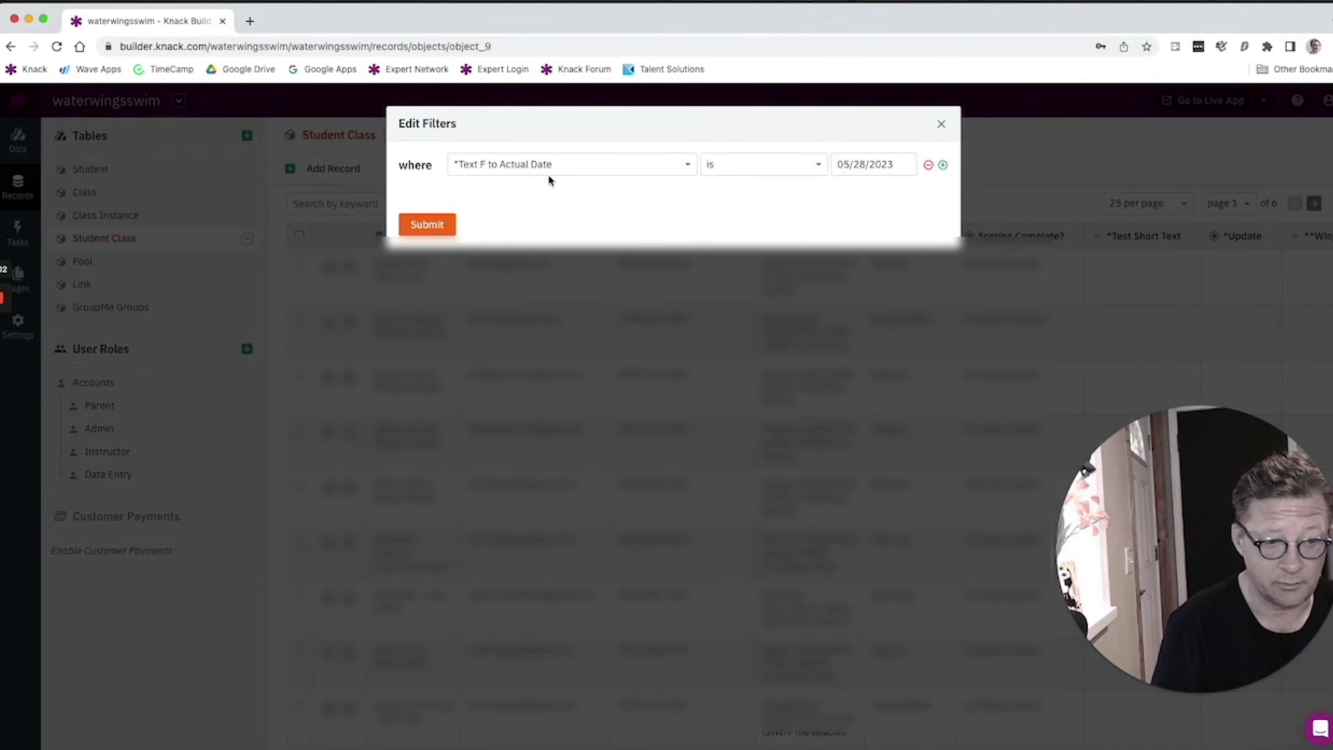
pyautogui.click(752, 169)
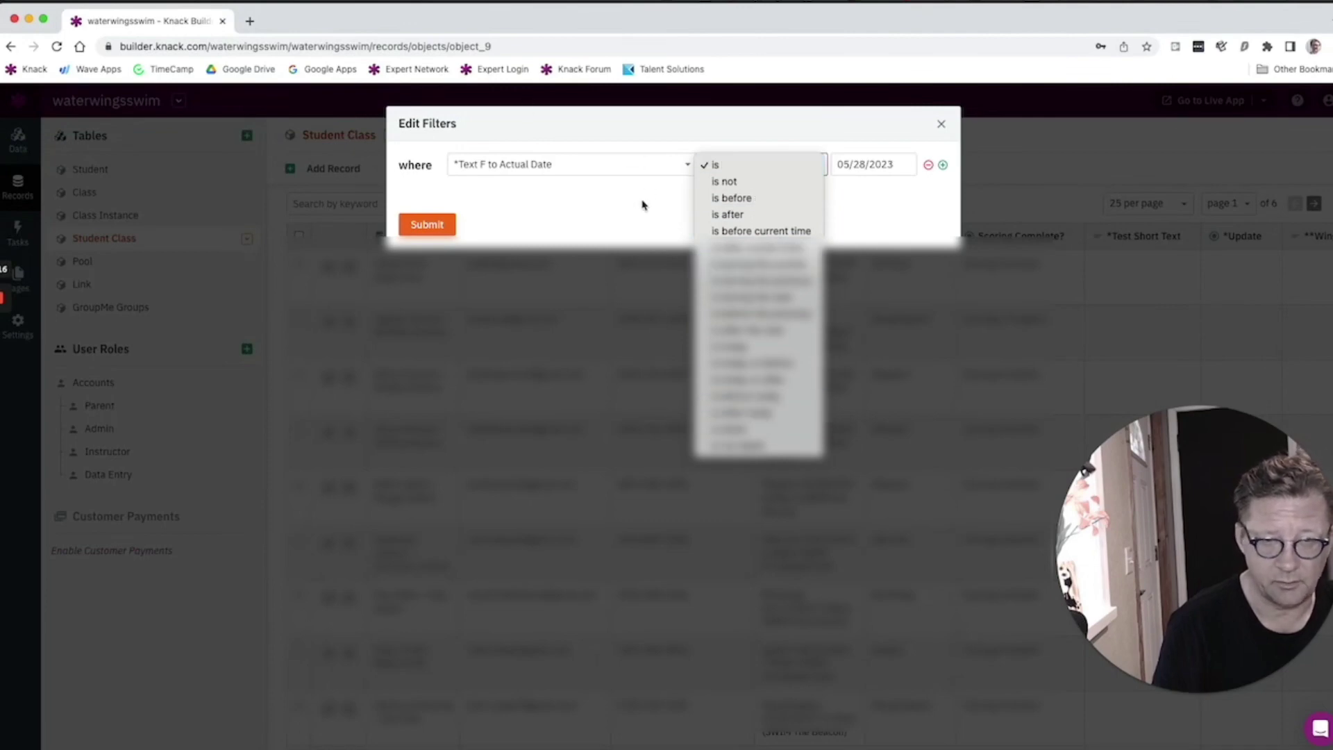
pyautogui.click(941, 126)
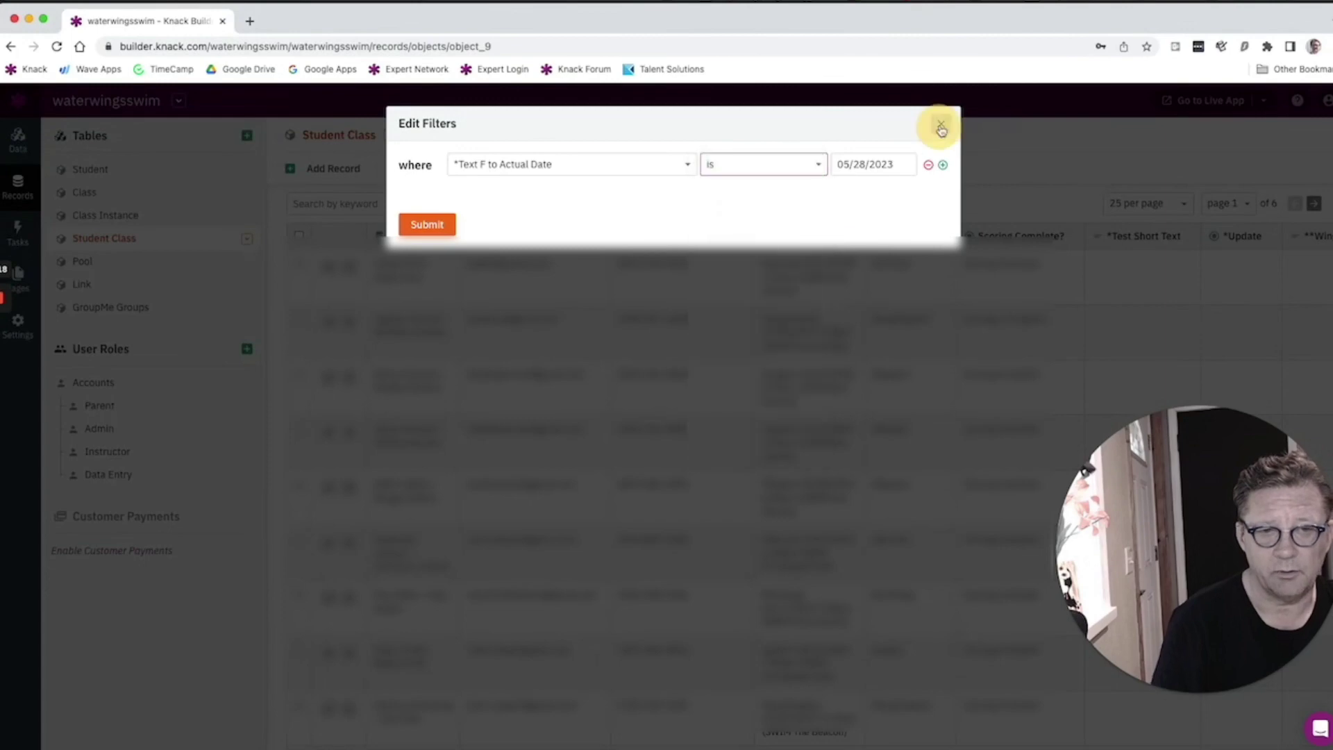
pyautogui.click(941, 127)
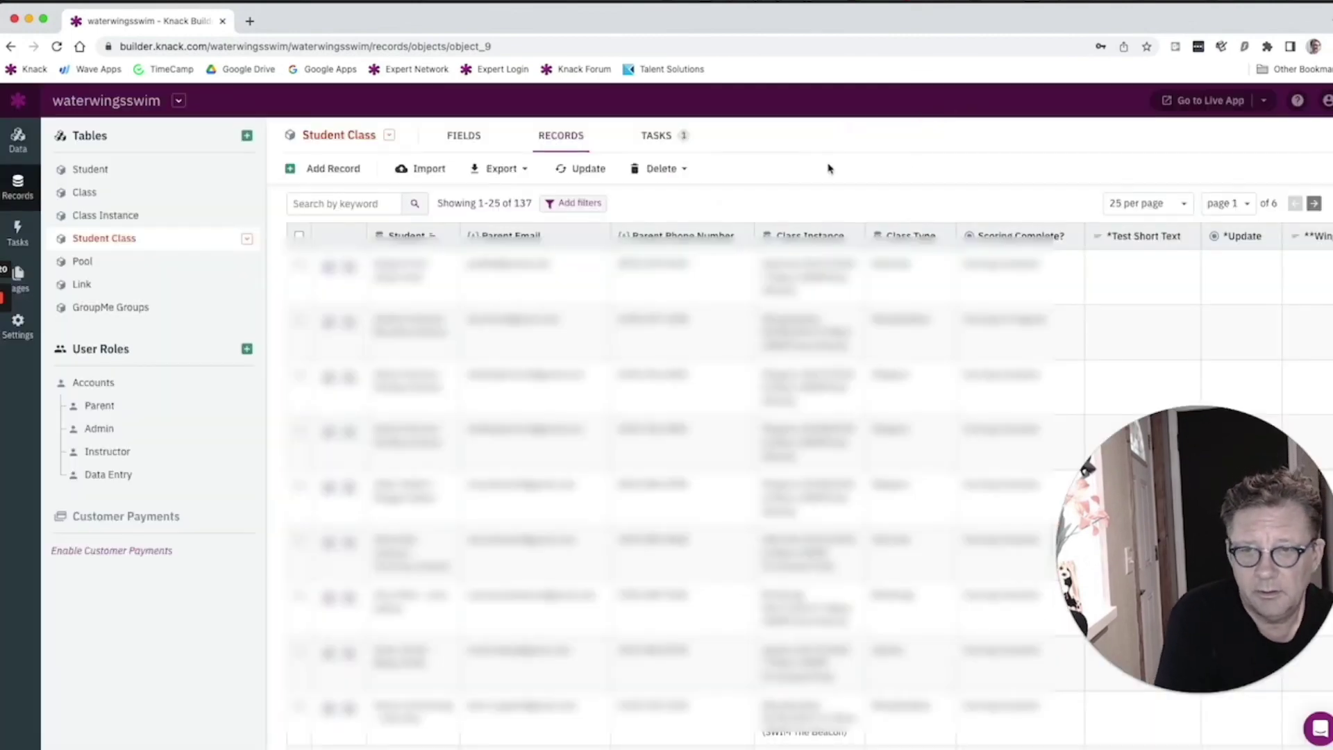
# Start adding a new field to the Student Class table and look through the available field types
pyautogui.click(455, 139)
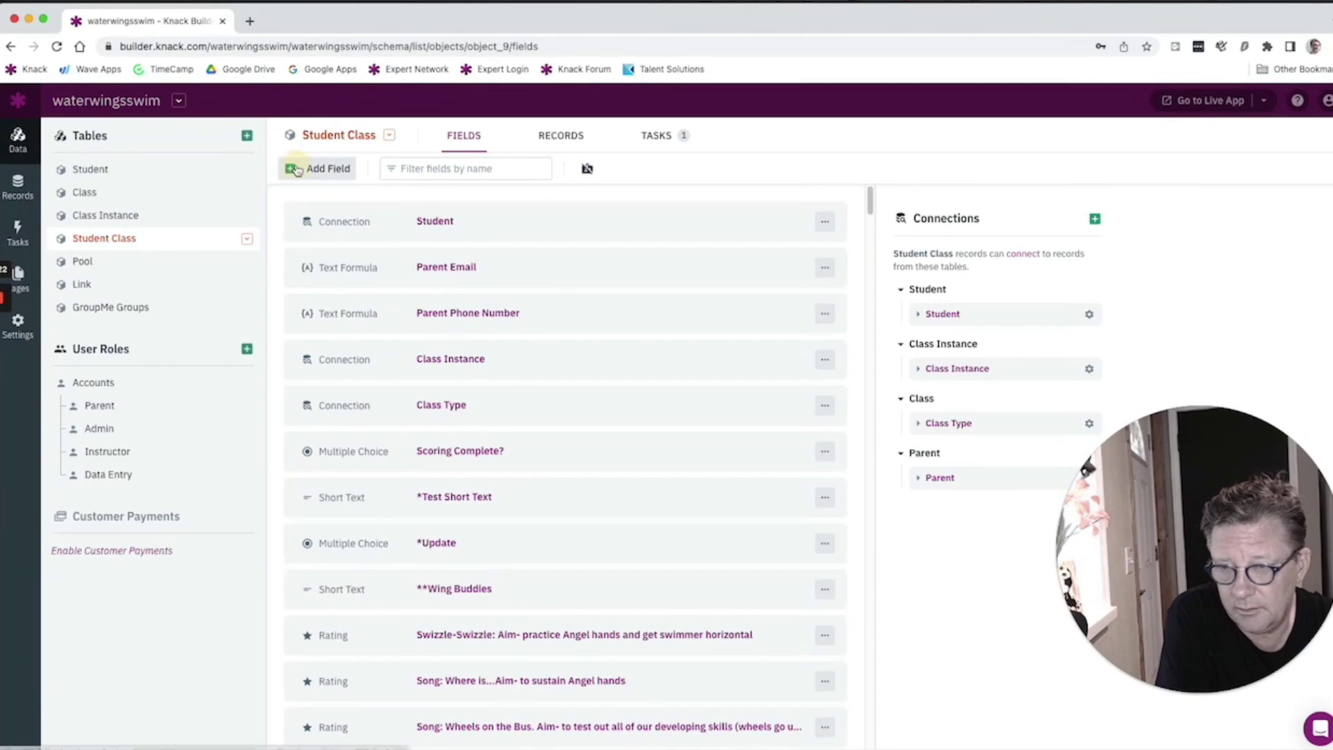
pyautogui.click(320, 168)
pyautogui.scroll(-5, 136, 641)
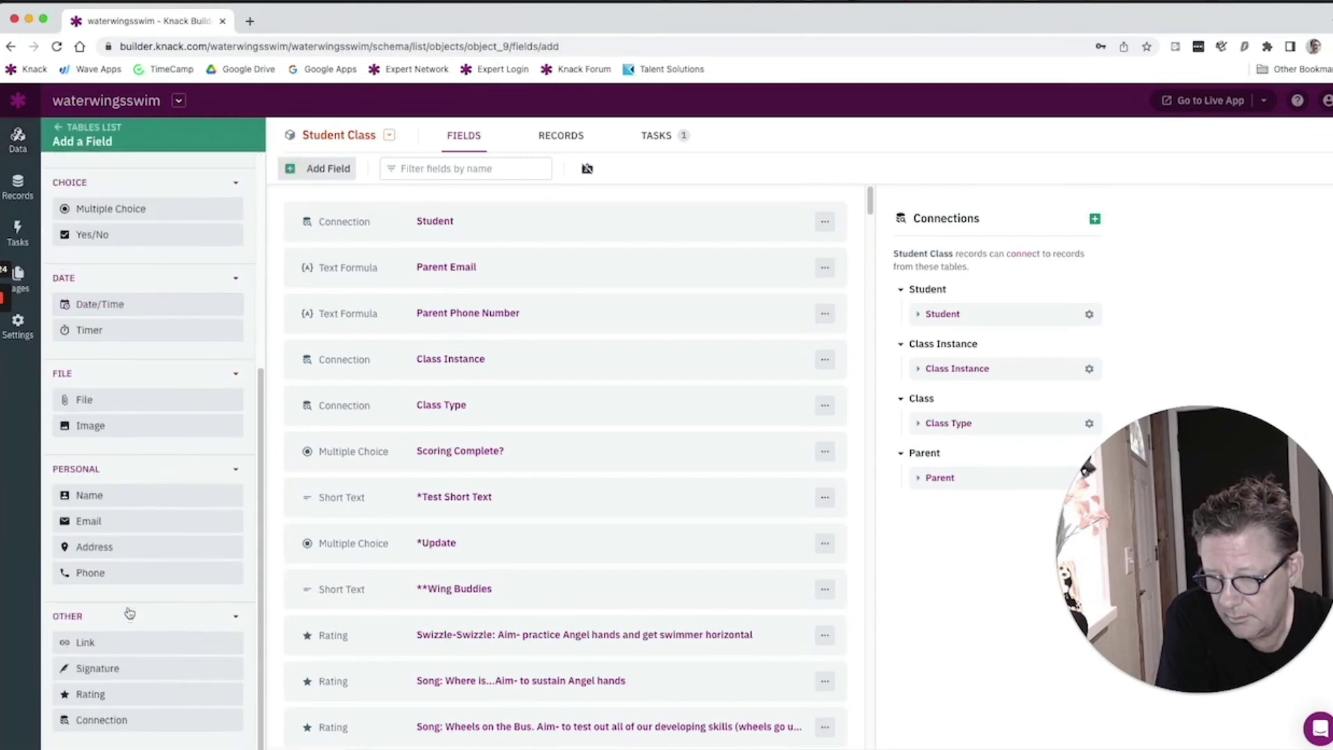